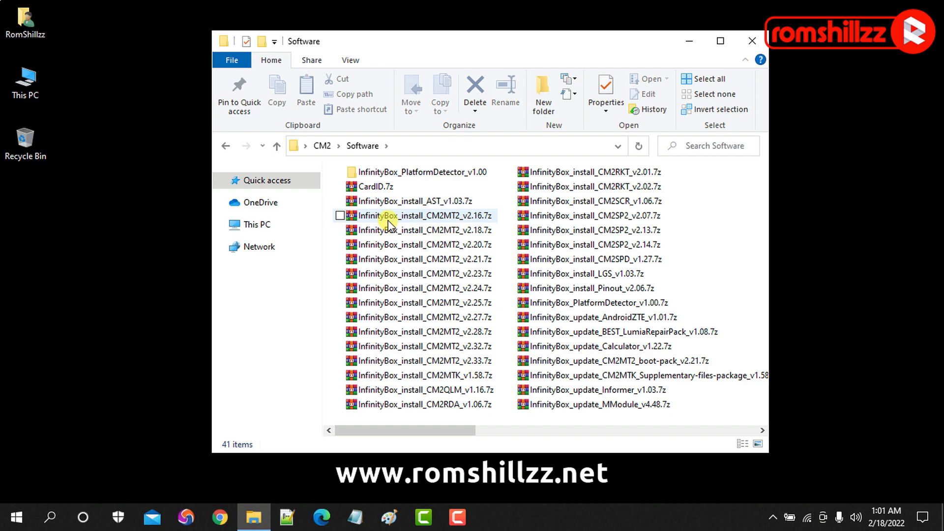
Extract InfinityBox_install_CM2SP2_v2.14.7z into a folder of the same name, entering the archive password
{"action": "left_click", "coordinate": [622, 247]}
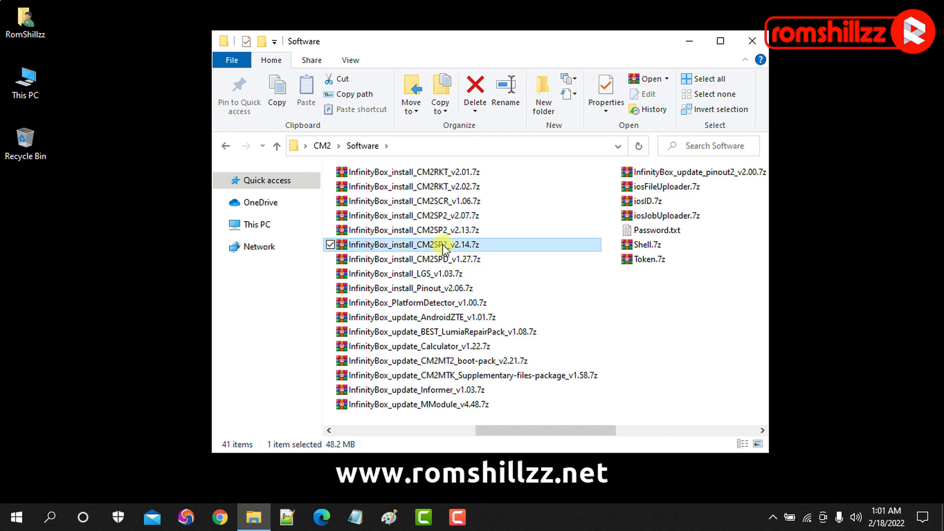
{"action": "right_click", "coordinate": [443, 244]}
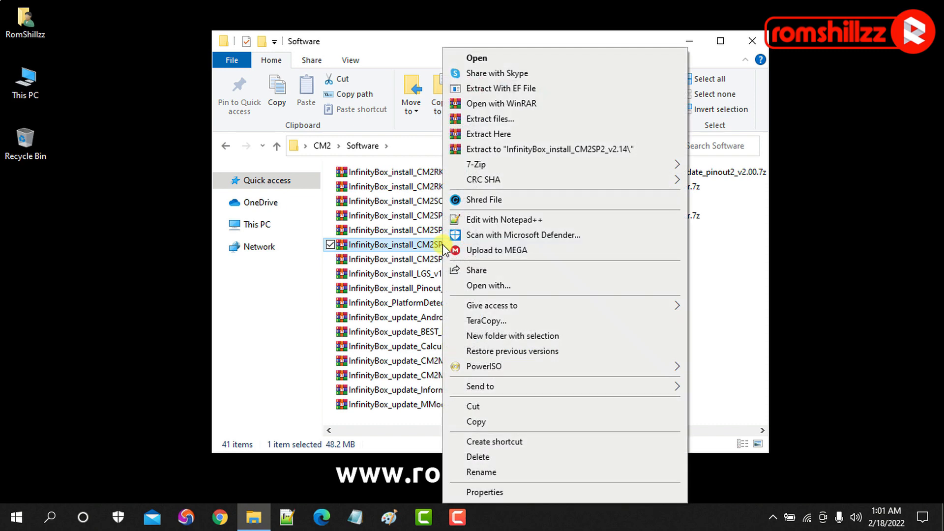
{"action": "left_click", "coordinate": [516, 150]}
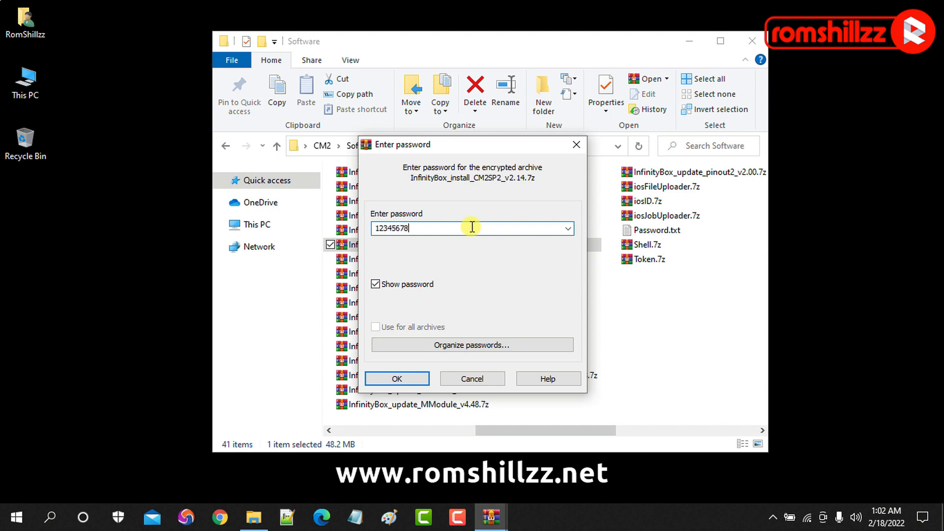
{"action": "left_click", "coordinate": [399, 378]}
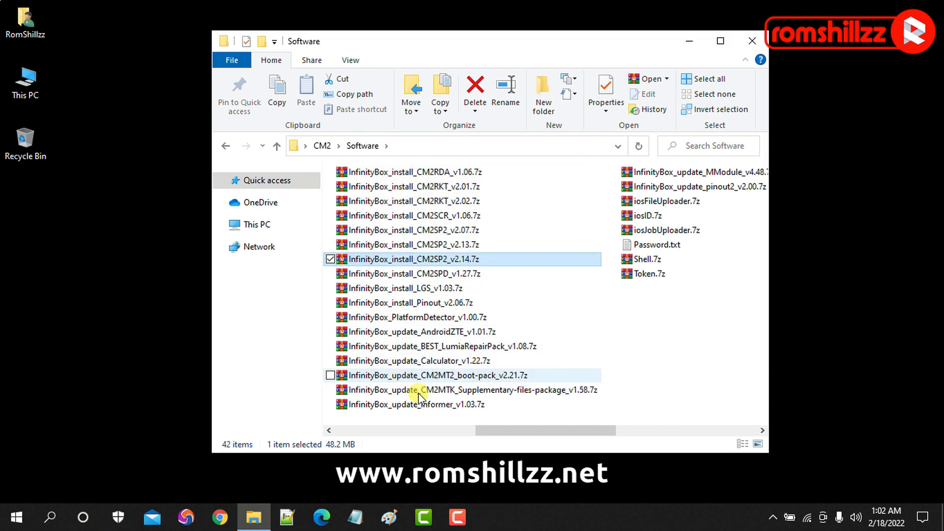
Open the extracted InfinityBox_install_CM2SP2_v2.14 folder and launch its installer
{"action": "left_click_drag", "start_coordinate": [485, 428], "coordinate": [362, 428]}
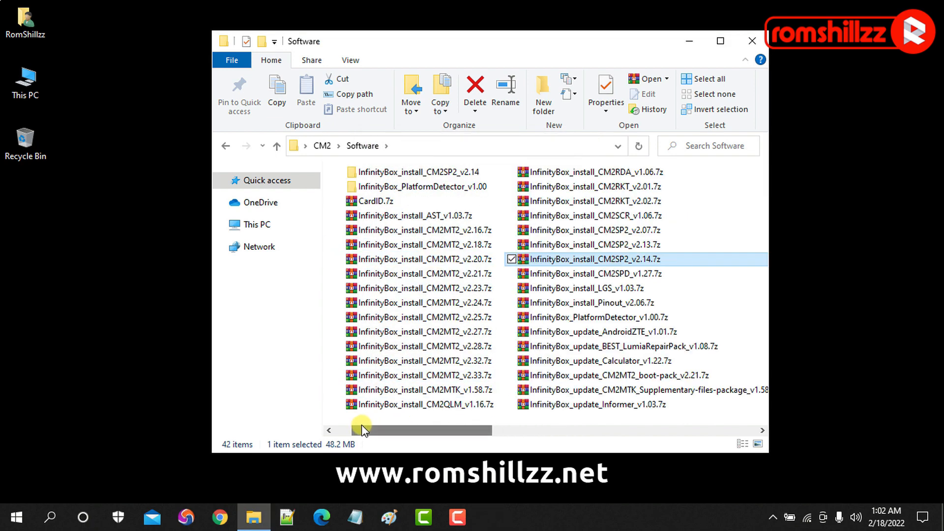
{"action": "left_click", "coordinate": [448, 172]}
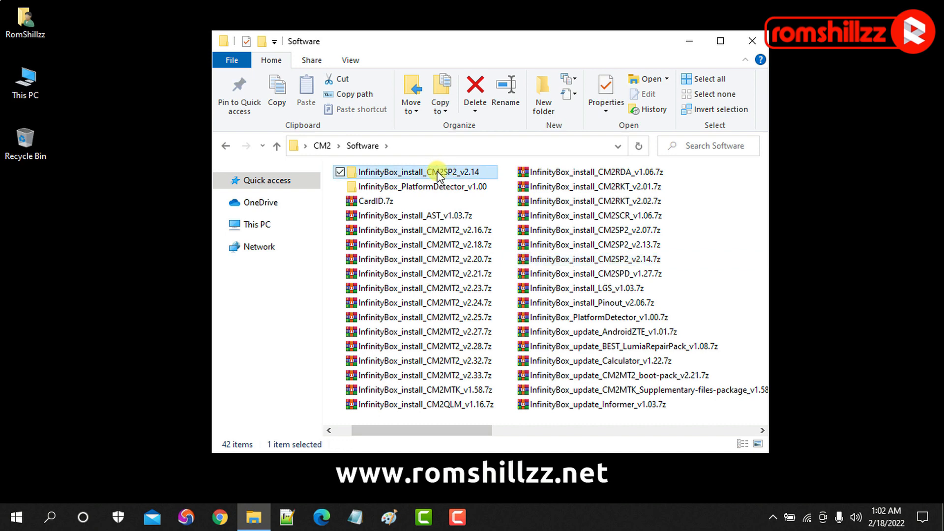
{"action": "double_click", "coordinate": [439, 173]}
{"action": "left_click", "coordinate": [425, 192]}
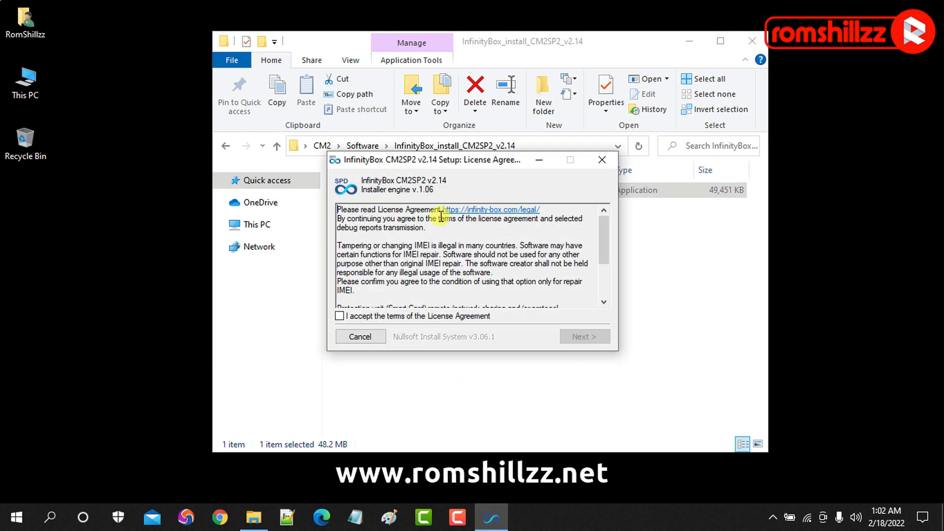
Accept the license agreement, install InfinityBox CM2SP2 v2.14 with the default components, and close the opened destination folder and setup
{"action": "left_click", "coordinate": [339, 316]}
{"action": "left_click", "coordinate": [573, 338]}
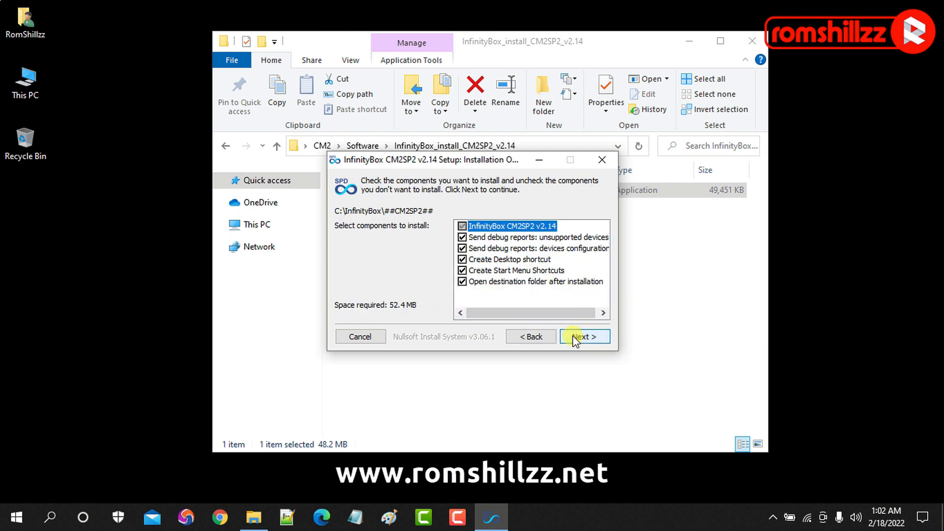
{"action": "left_click", "coordinate": [577, 338]}
{"action": "left_click", "coordinate": [578, 339]}
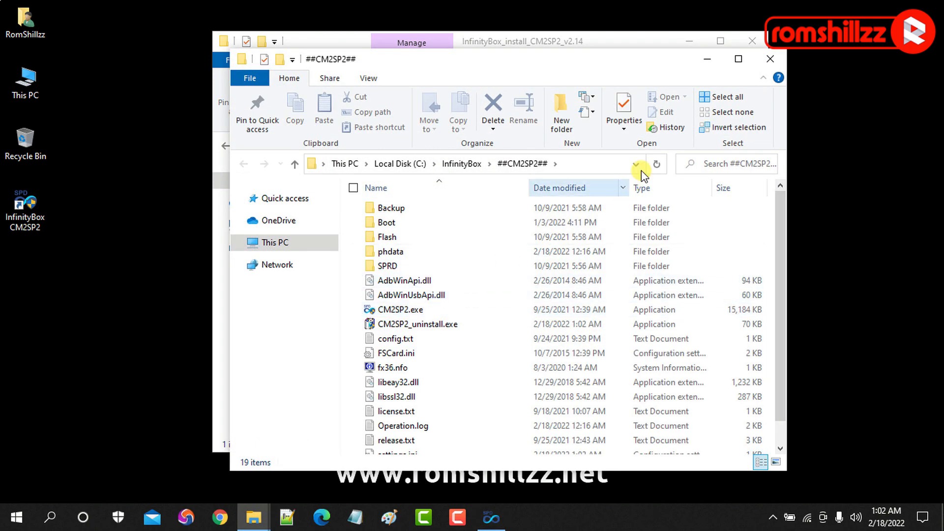
{"action": "left_click", "coordinate": [769, 59]}
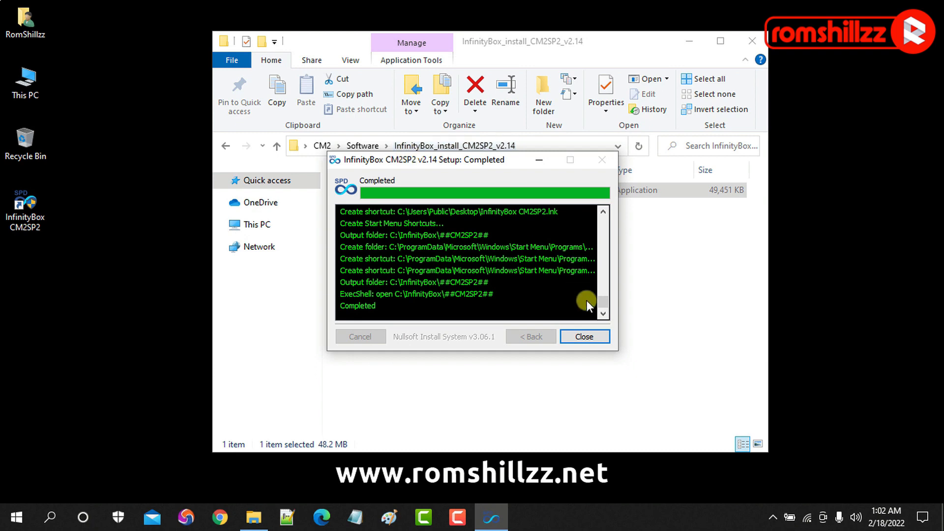
{"action": "left_click", "coordinate": [582, 337]}
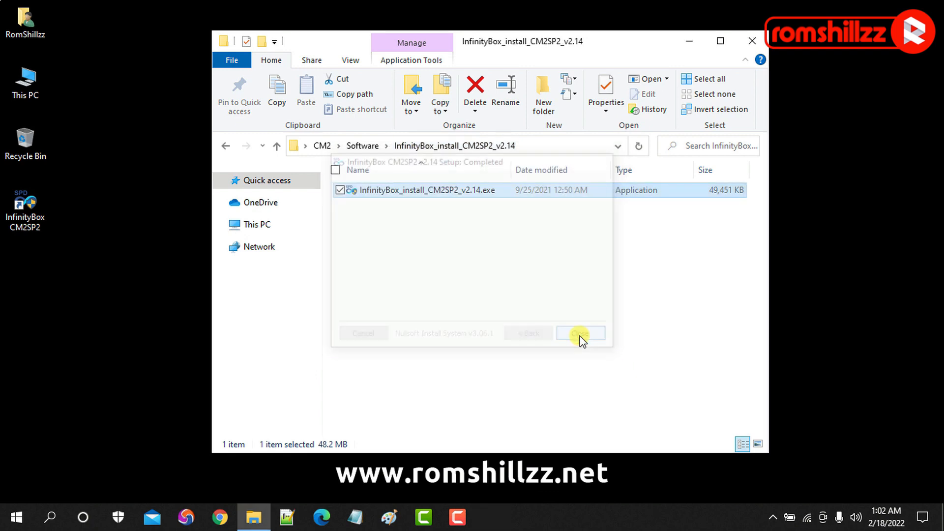
Move the InfinityBox CM2SP2 desktop shortcut into the CM2 folder with Explorer, replacing the existing file there
{"action": "left_click", "coordinate": [363, 146]}
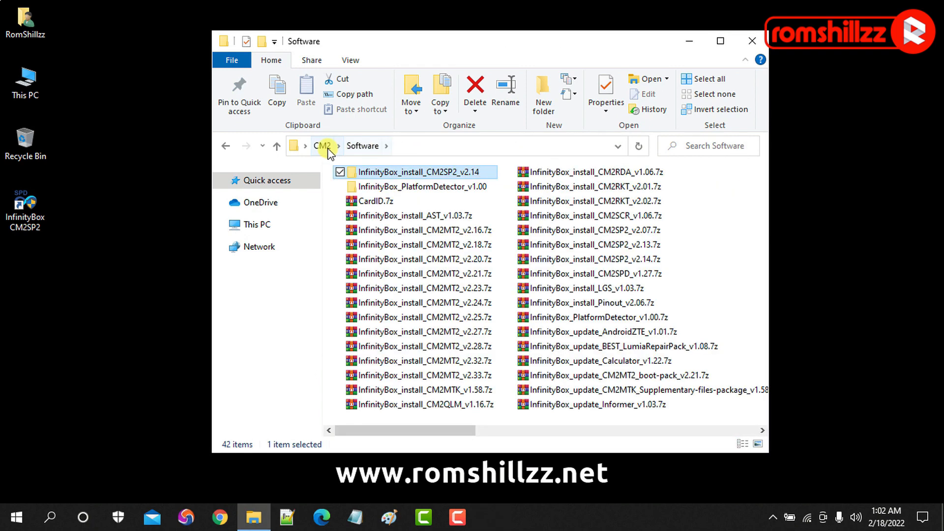
{"action": "left_click", "coordinate": [322, 146]}
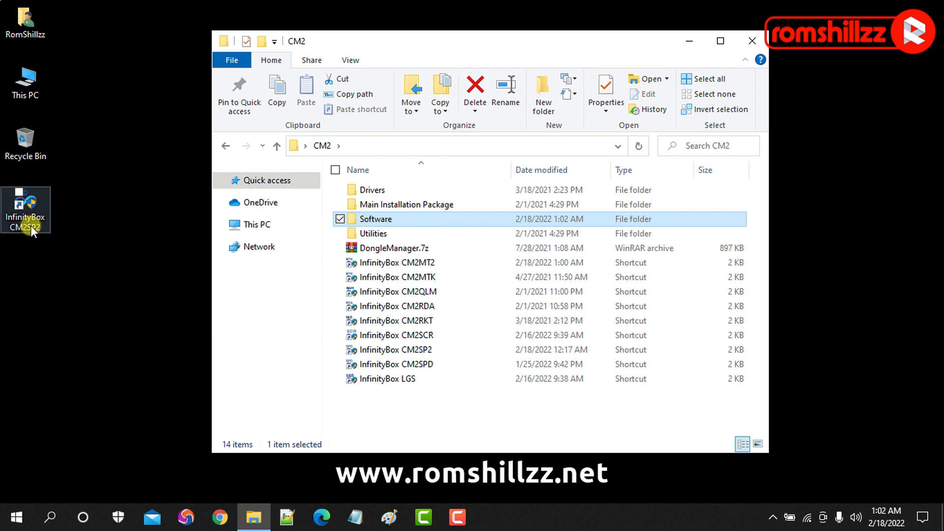
{"action": "left_click_drag", "start_coordinate": [30, 225], "coordinate": [498, 435]}
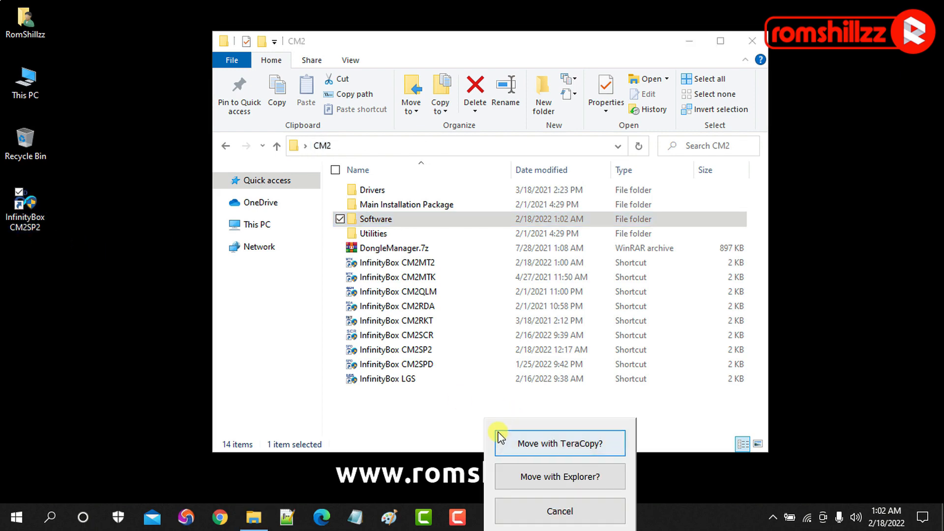
{"action": "left_click", "coordinate": [525, 476]}
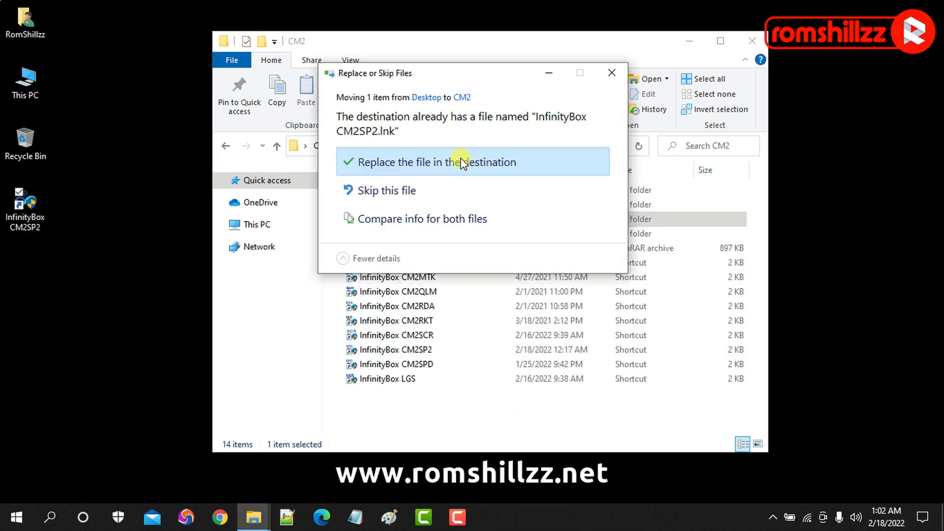
{"action": "left_click", "coordinate": [462, 162]}
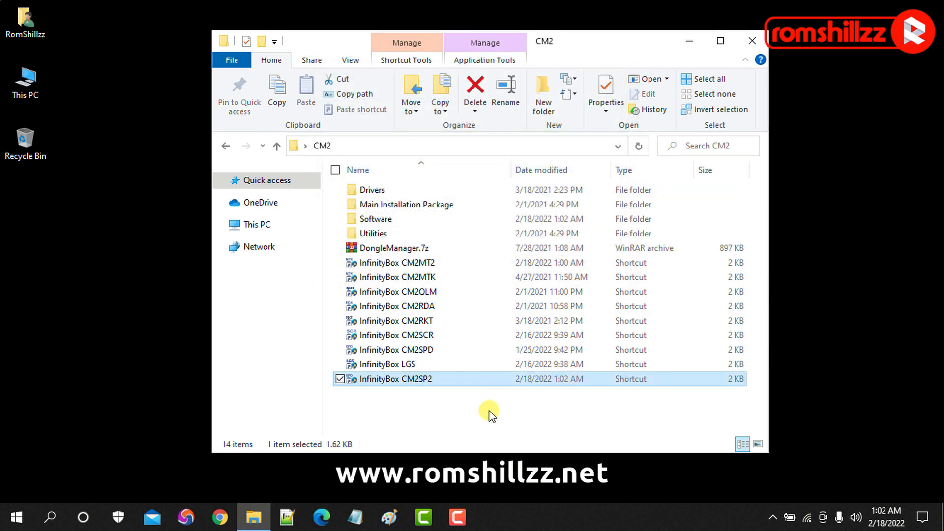
{"action": "left_click", "coordinate": [506, 415]}
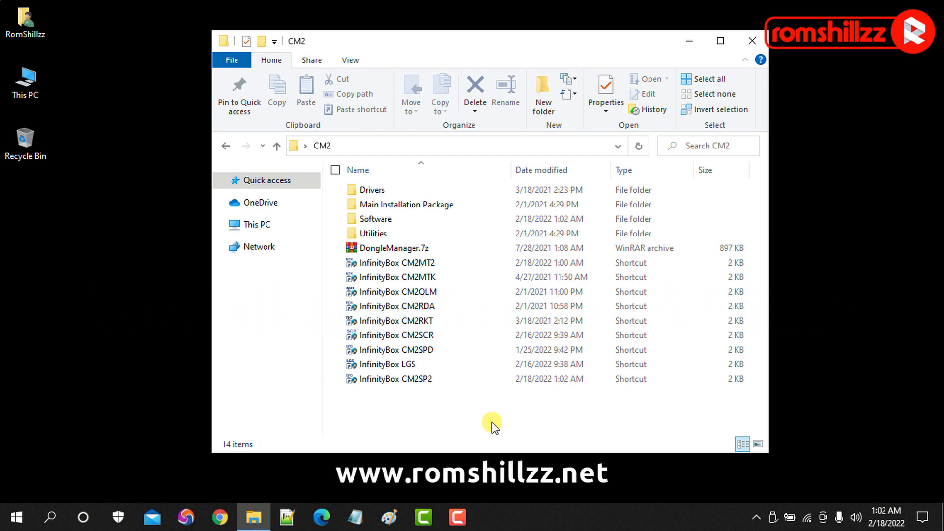
Launch InfinityBox CM2SP2 from its shortcut in the CM2 folder and dismiss the dongle firmware notice
{"action": "left_click", "coordinate": [430, 381]}
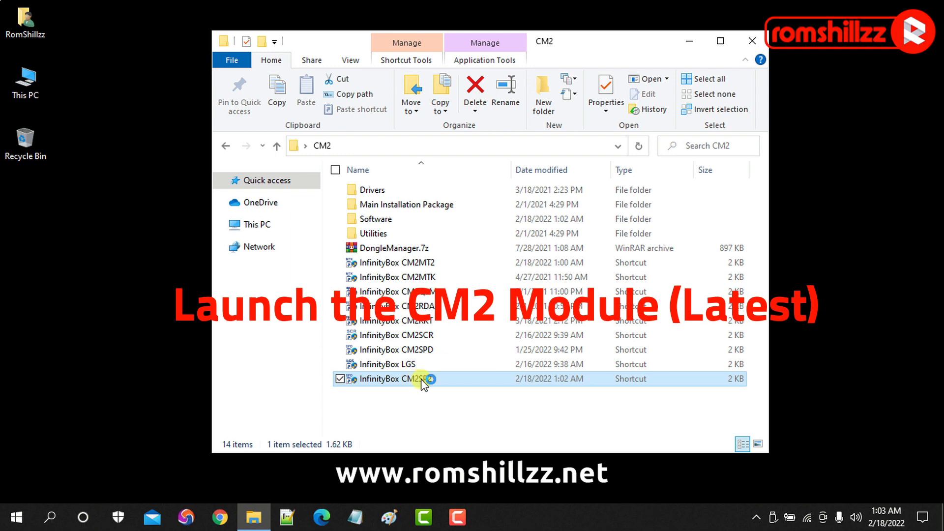
{"action": "double_click", "coordinate": [424, 383]}
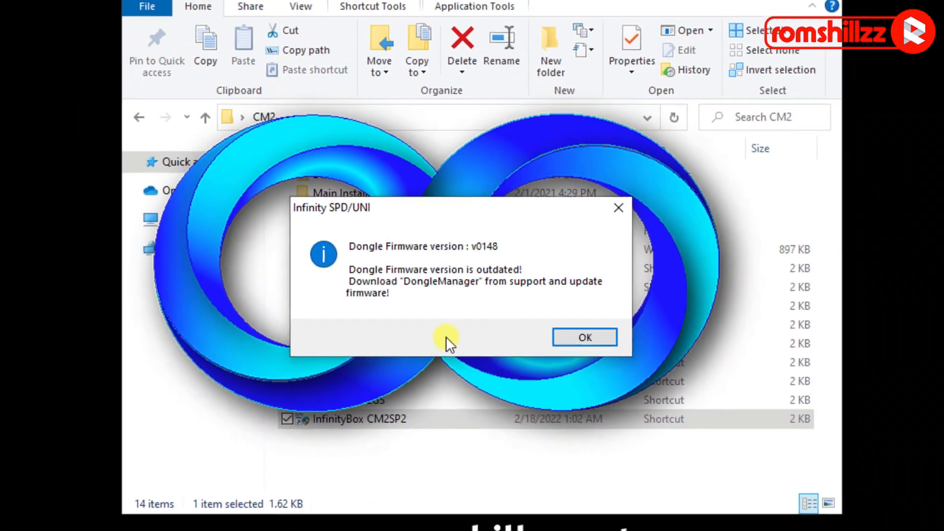
{"action": "left_click", "coordinate": [585, 337]}
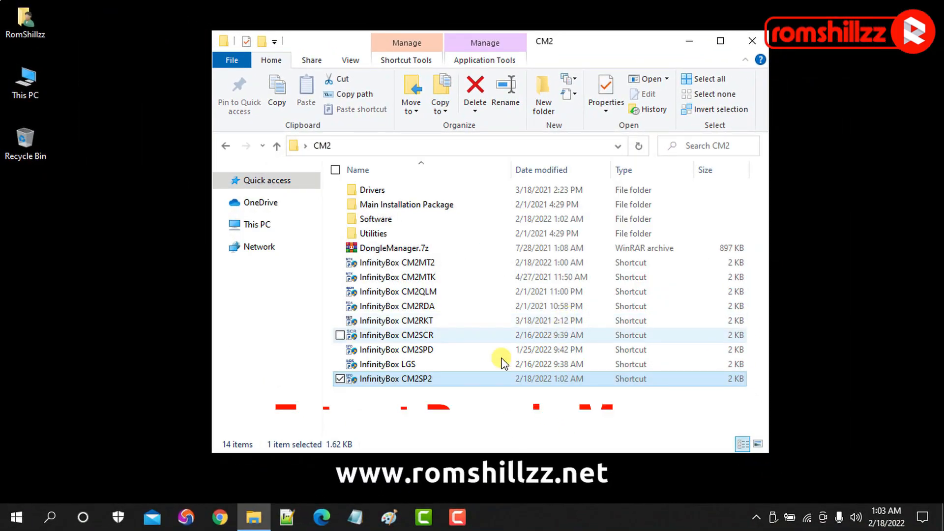
Extract DongleManager.7z into its own DongleManager folder inside the CM2 folder
{"action": "left_click", "coordinate": [387, 249]}
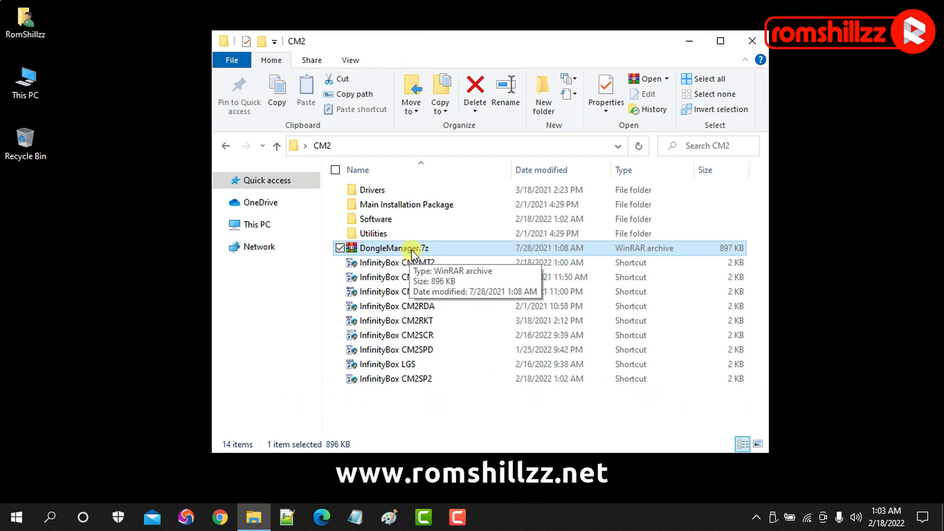
{"action": "right_click", "coordinate": [411, 251]}
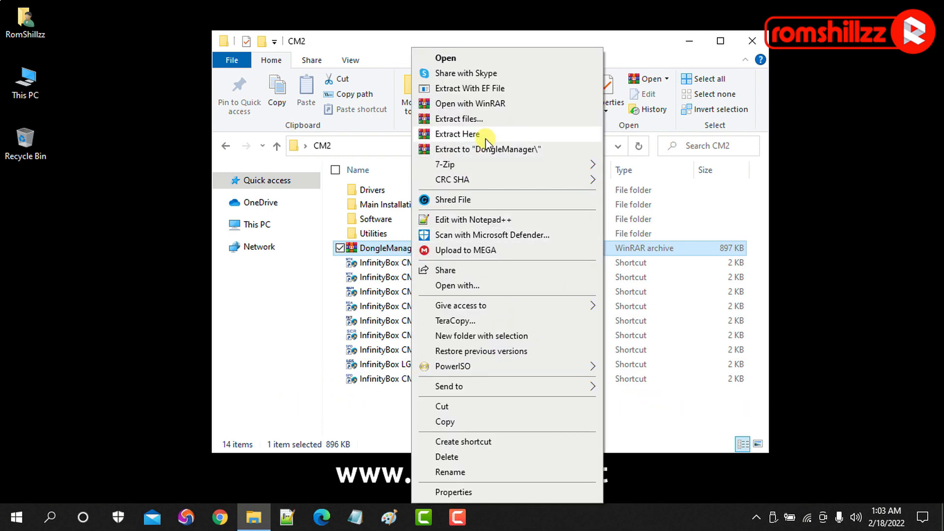
{"action": "left_click", "coordinate": [470, 150]}
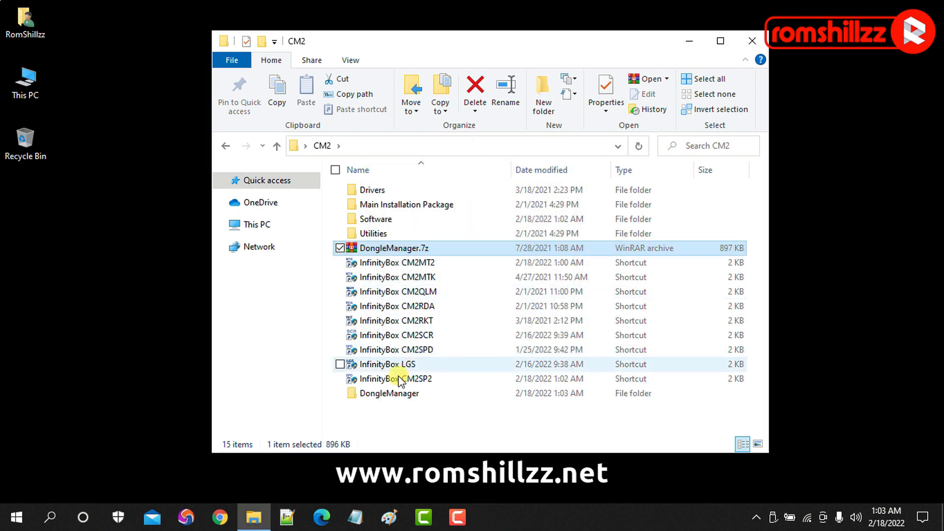
Open the extracted DongleManager folder and run DongleManager.exe
{"action": "left_click", "coordinate": [382, 396]}
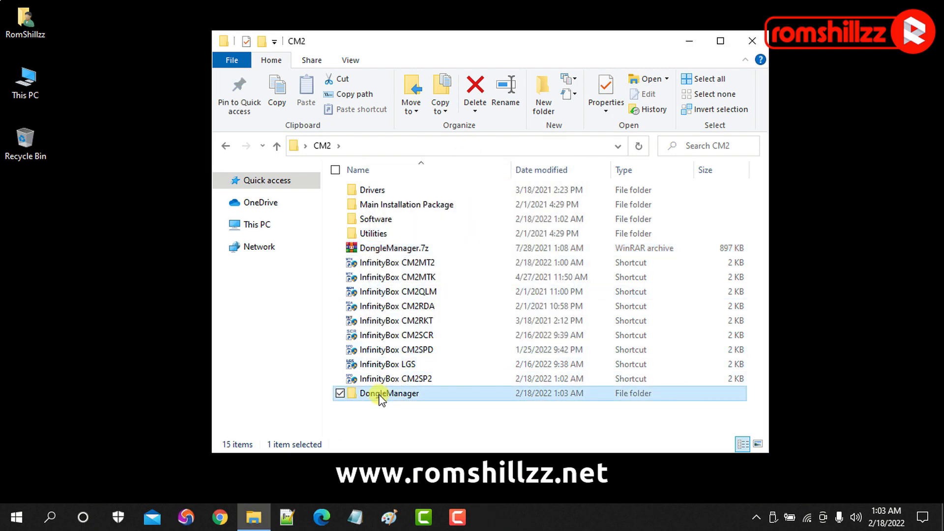
{"action": "double_click", "coordinate": [380, 398]}
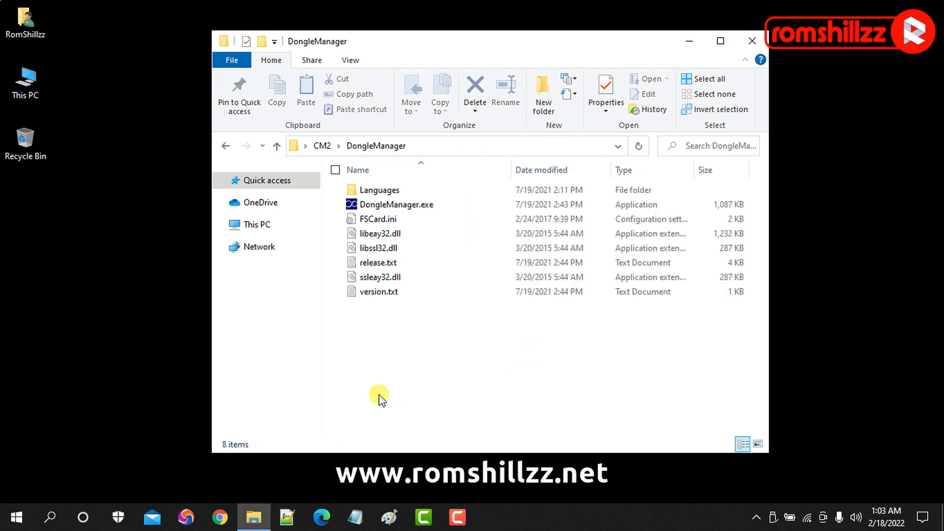
{"action": "left_click", "coordinate": [395, 205]}
{"action": "double_click", "coordinate": [387, 209]}
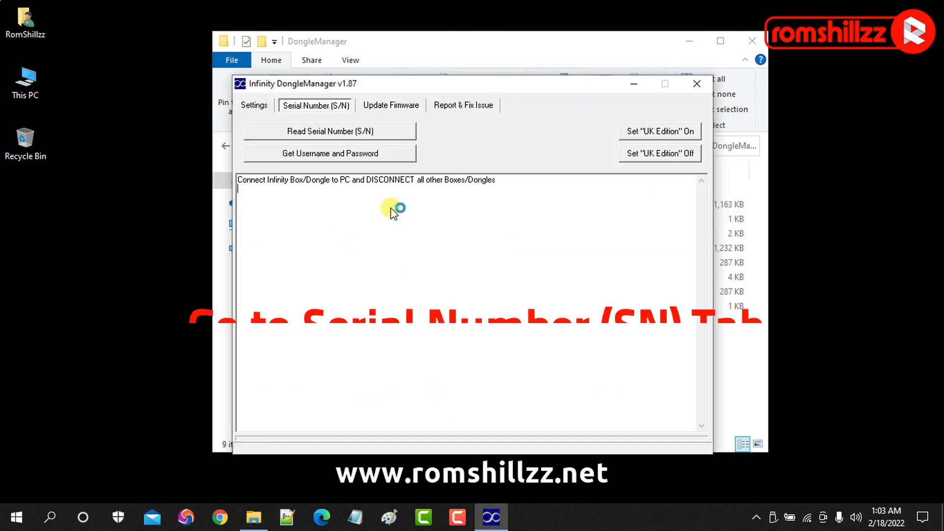
Read the connected dongle's serial number information and check the activation entry in the log
{"action": "left_click", "coordinate": [324, 133]}
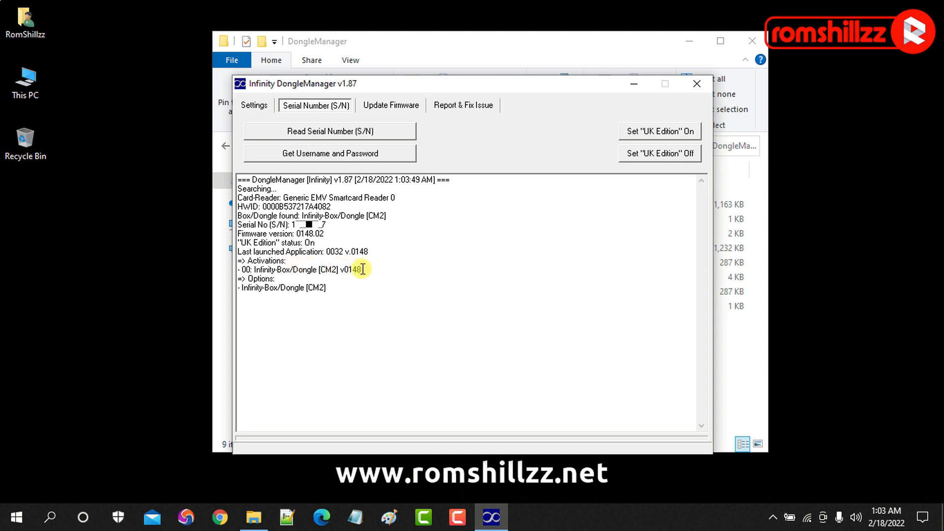
{"action": "left_click_drag", "start_coordinate": [368, 269], "coordinate": [236, 269]}
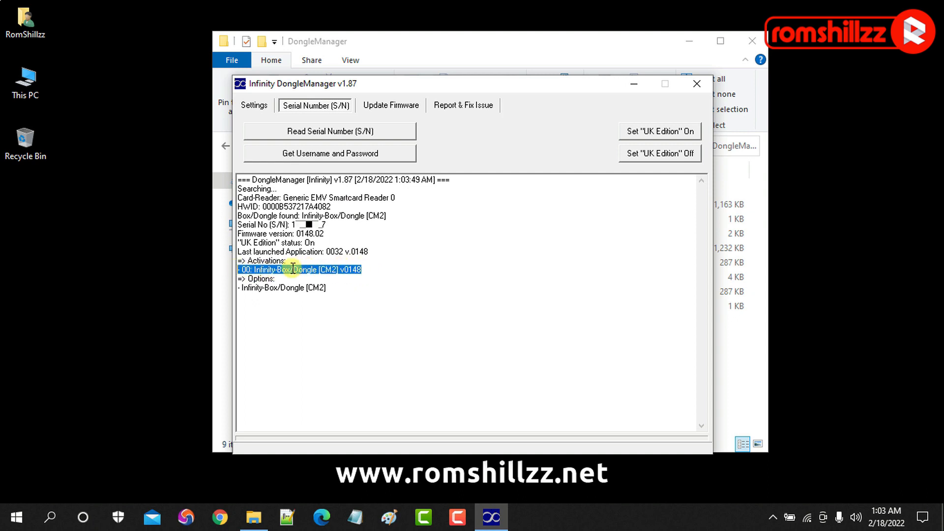
{"action": "left_click", "coordinate": [366, 271]}
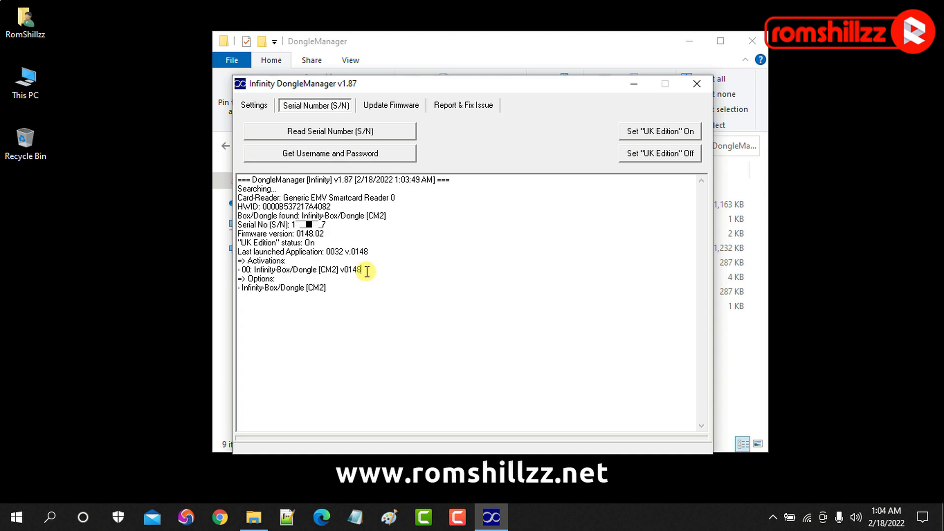
Run the dongle firmware update and review the server's answer and listed reasons in the log
{"action": "left_click", "coordinate": [389, 109]}
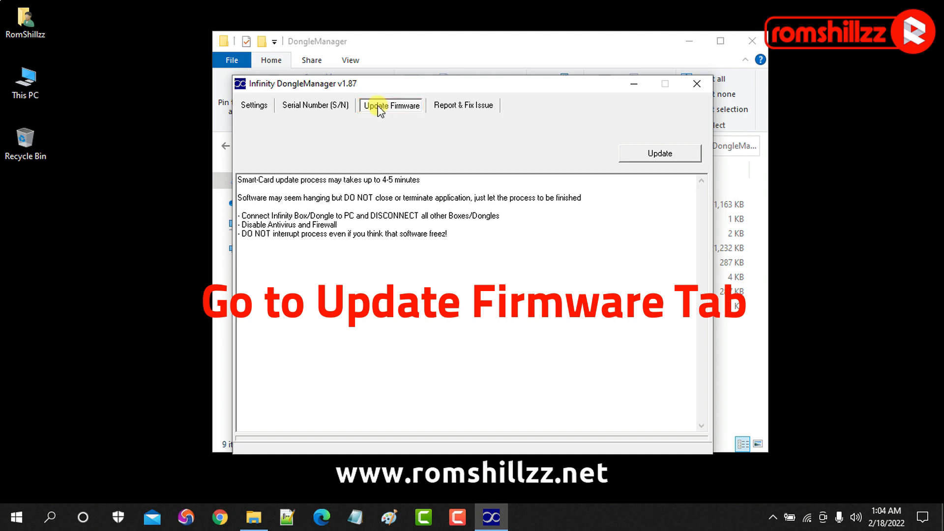
{"action": "left_click", "coordinate": [658, 156]}
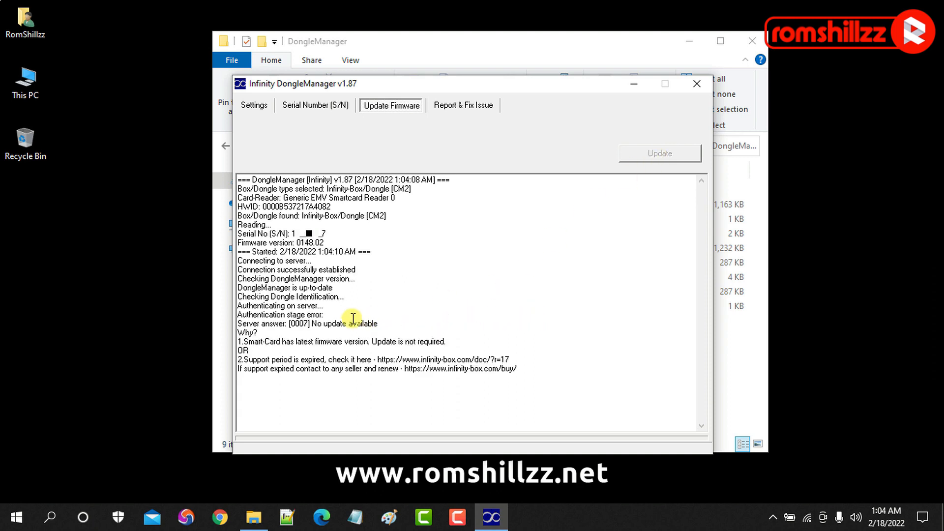
{"action": "left_click_drag", "start_coordinate": [386, 322], "coordinate": [236, 323]}
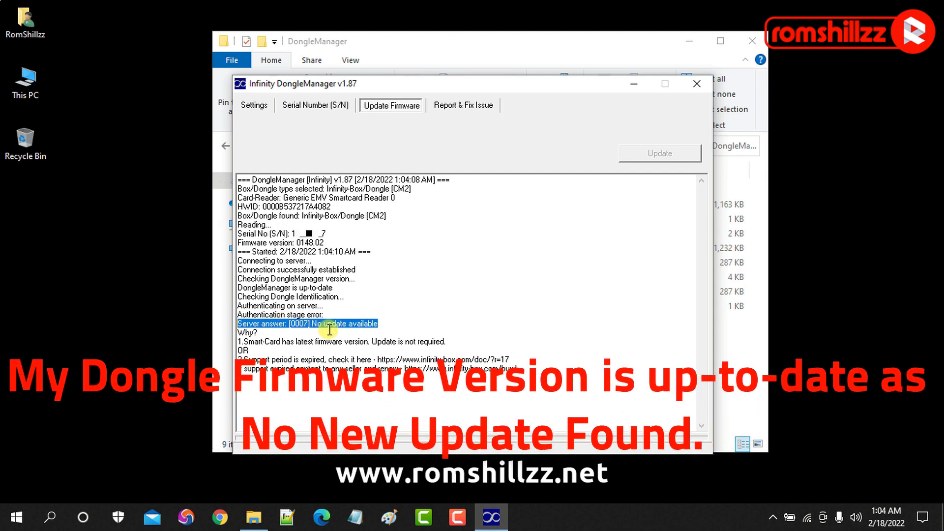
{"action": "left_click_drag", "start_coordinate": [447, 341], "coordinate": [236, 341]}
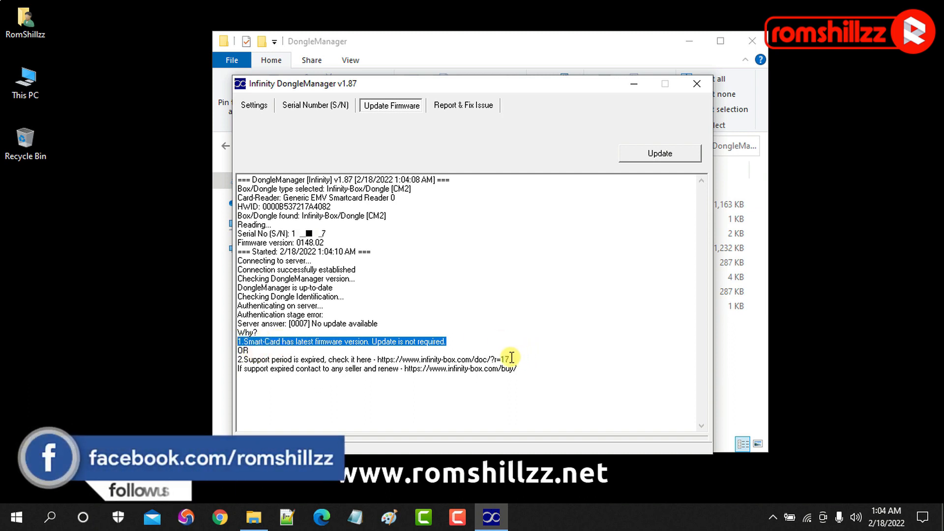
{"action": "left_click_drag", "start_coordinate": [509, 359], "coordinate": [249, 354]}
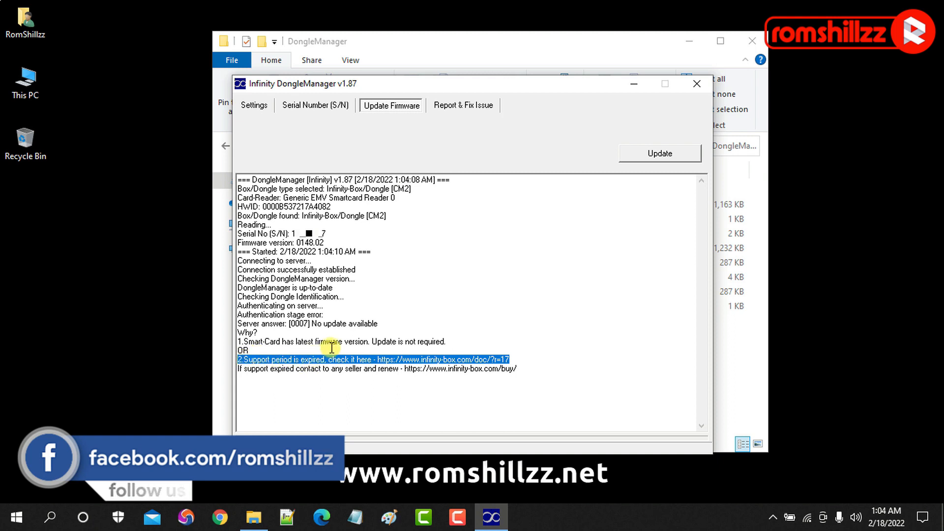
{"action": "left_click", "coordinate": [490, 319]}
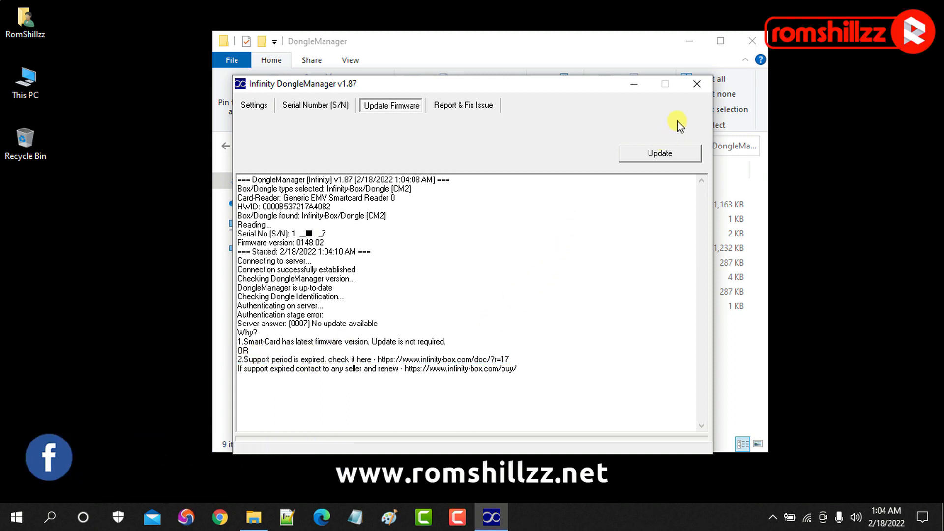
Close DongleManager, return to the CM2 folder and try to launch the InfinityBox CM2SP2 module from its shortcut
{"action": "left_click", "coordinate": [697, 84]}
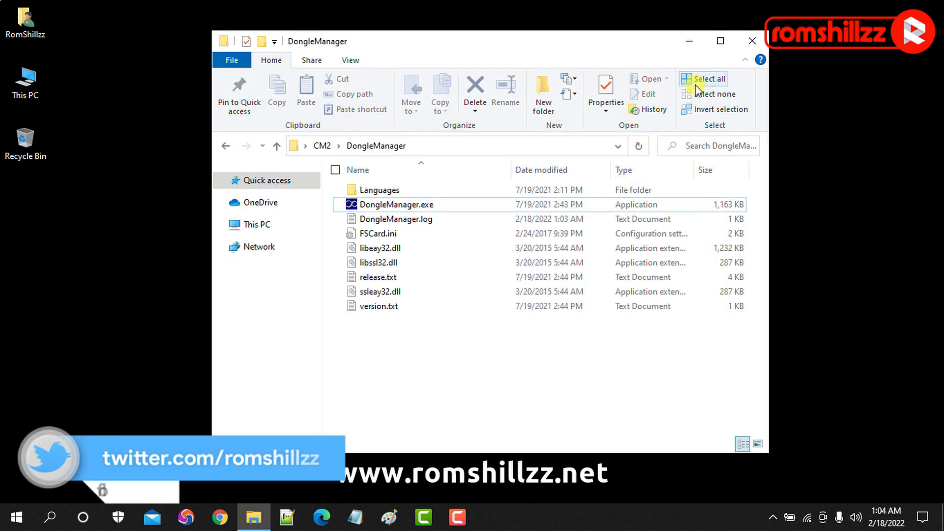
{"action": "left_click", "coordinate": [322, 146]}
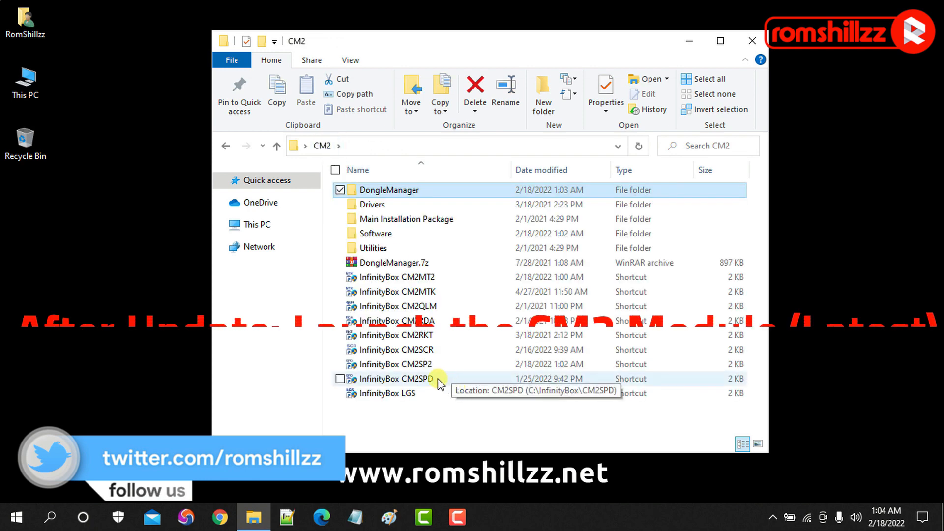
{"action": "left_click", "coordinate": [423, 364]}
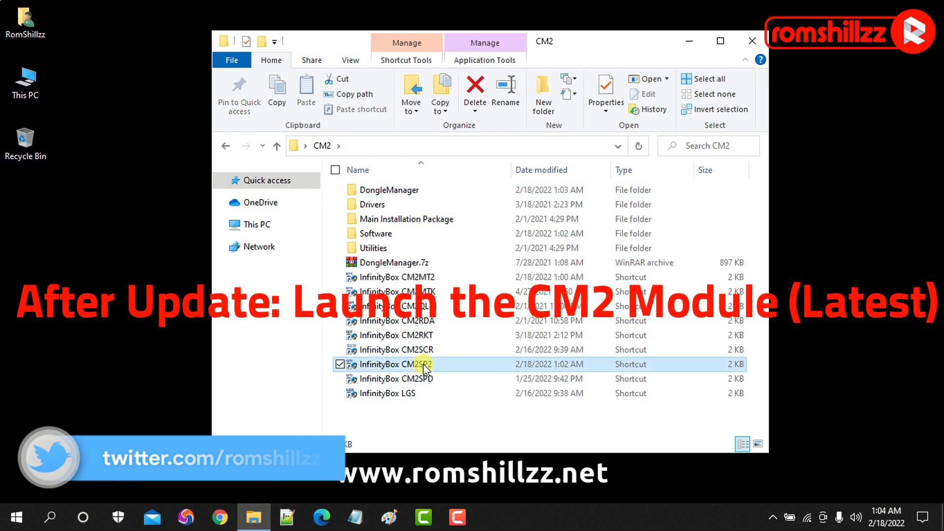
{"action": "double_click", "coordinate": [451, 364]}
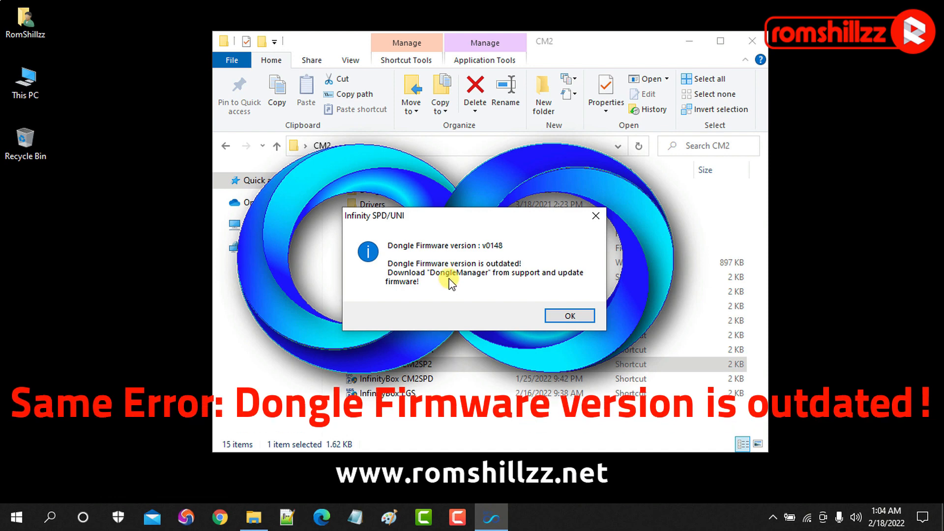
{"action": "left_click", "coordinate": [566, 317]}
Extract InfinityBox_install_CM2SP2_v2.07.7z from the Software folder into its own folder, supplying the archive password
{"action": "left_click", "coordinate": [381, 236]}
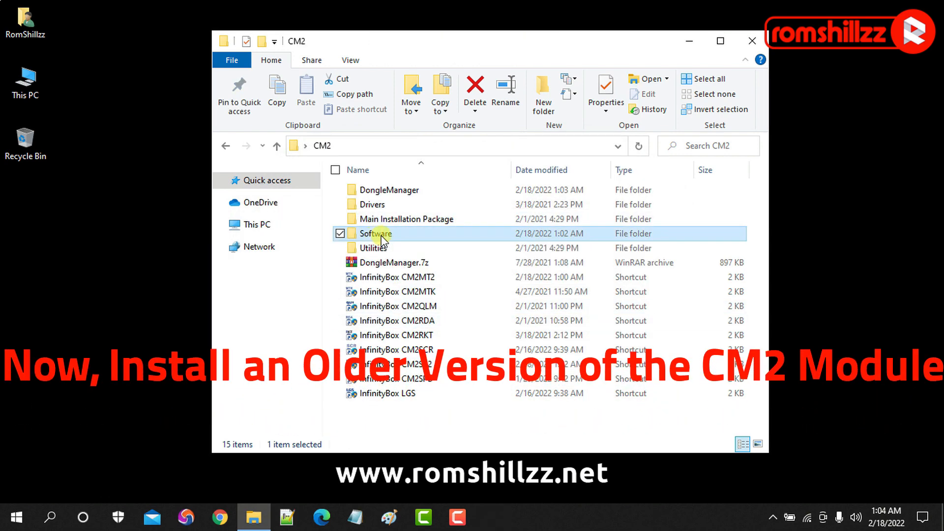
{"action": "double_click", "coordinate": [379, 239]}
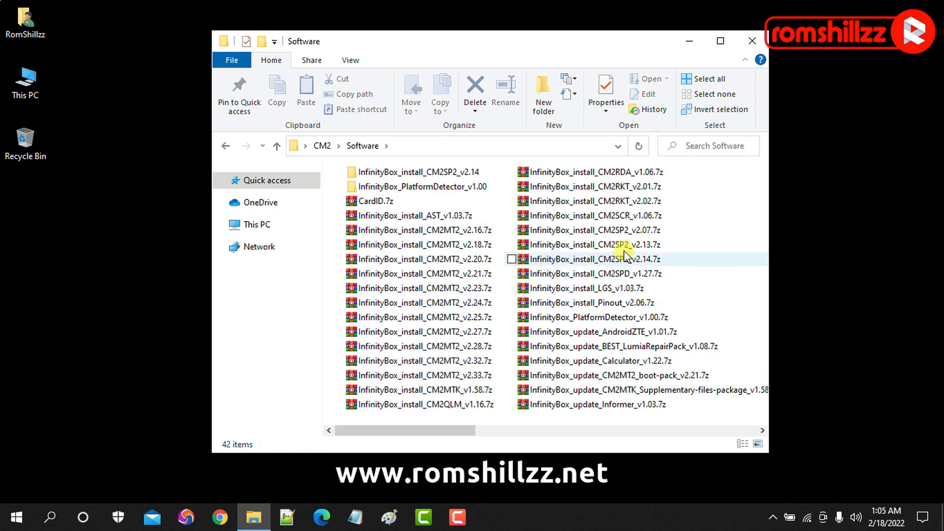
{"action": "left_click", "coordinate": [630, 230]}
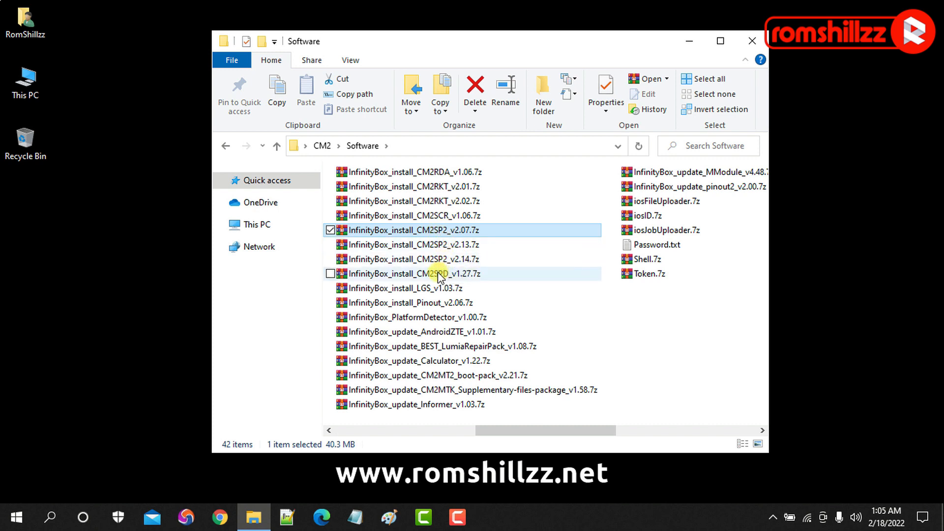
{"action": "left_click", "coordinate": [467, 260]}
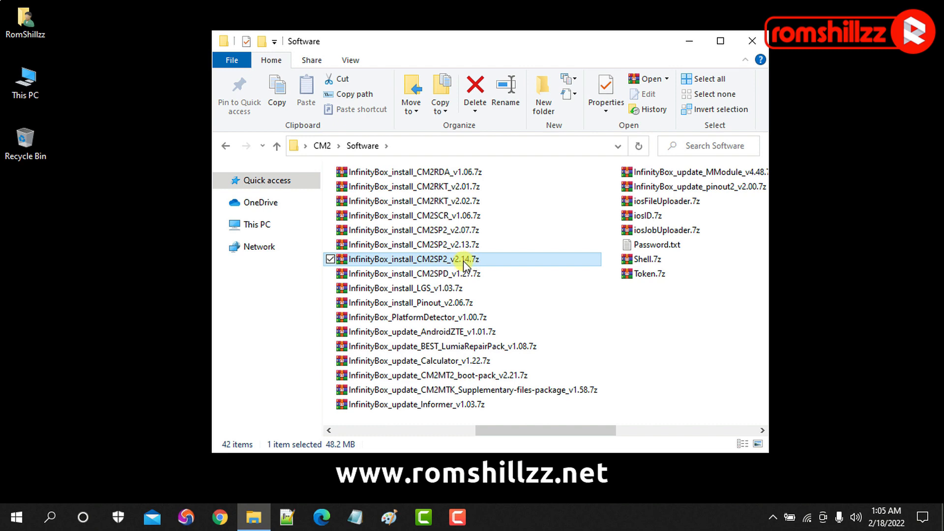
{"action": "left_click", "coordinate": [466, 231]}
{"action": "right_click", "coordinate": [460, 233]}
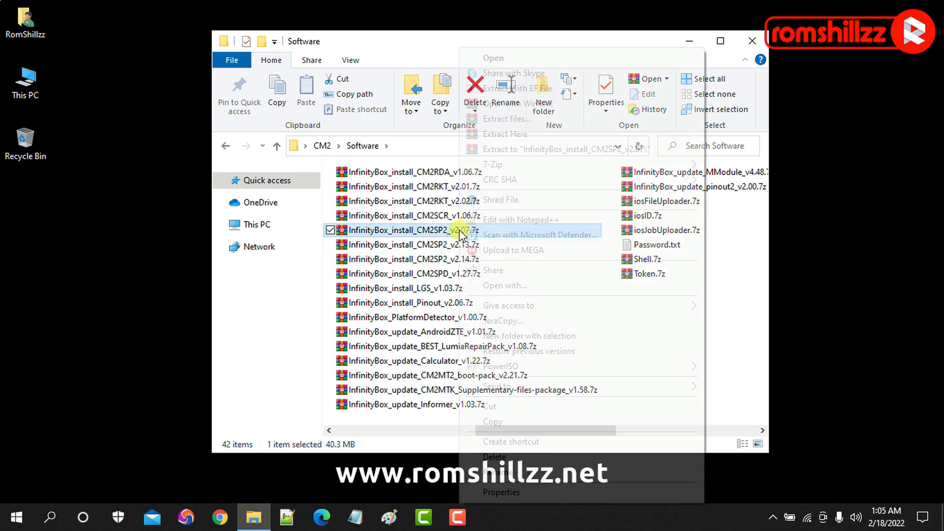
{"action": "left_click", "coordinate": [529, 150]}
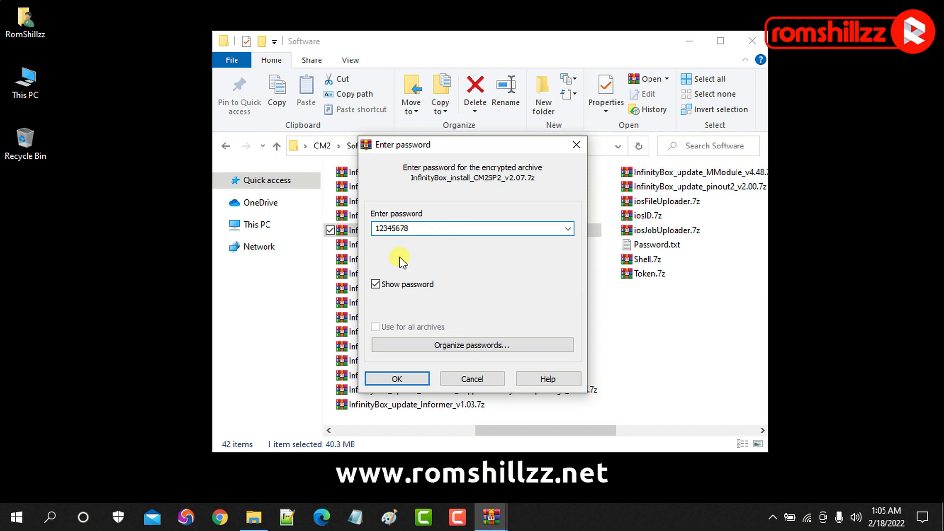
{"action": "left_click", "coordinate": [397, 379]}
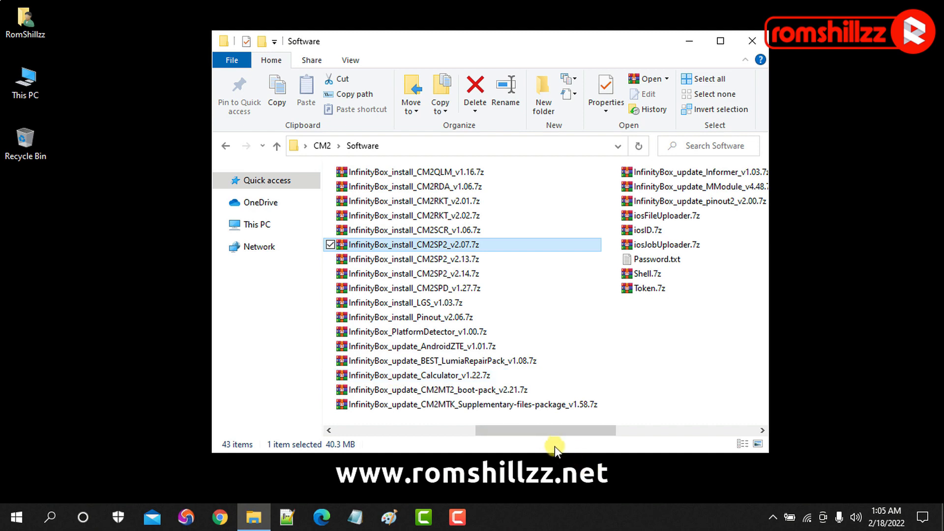
Open the extracted InfinityBox_install_CM2SP2_v2.07 folder and run its installer
{"action": "left_click_drag", "start_coordinate": [546, 431], "coordinate": [390, 431]}
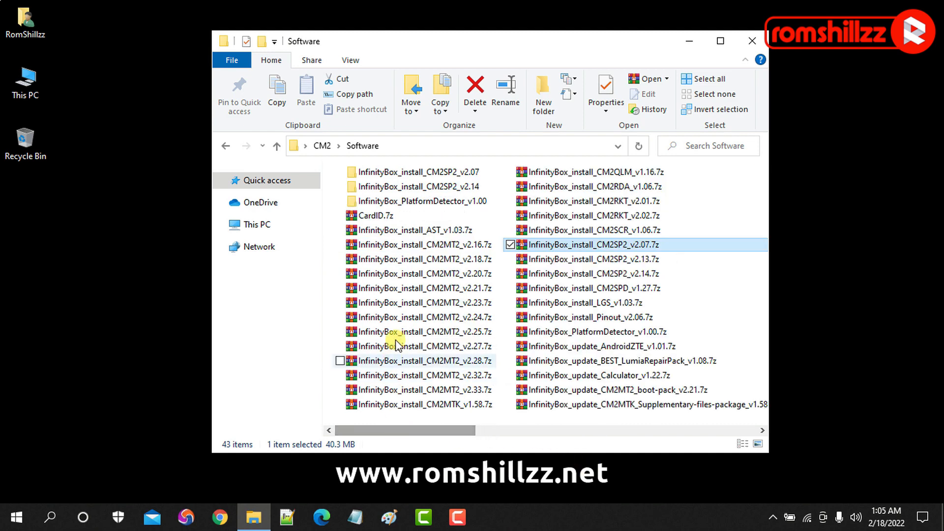
{"action": "left_click", "coordinate": [449, 172]}
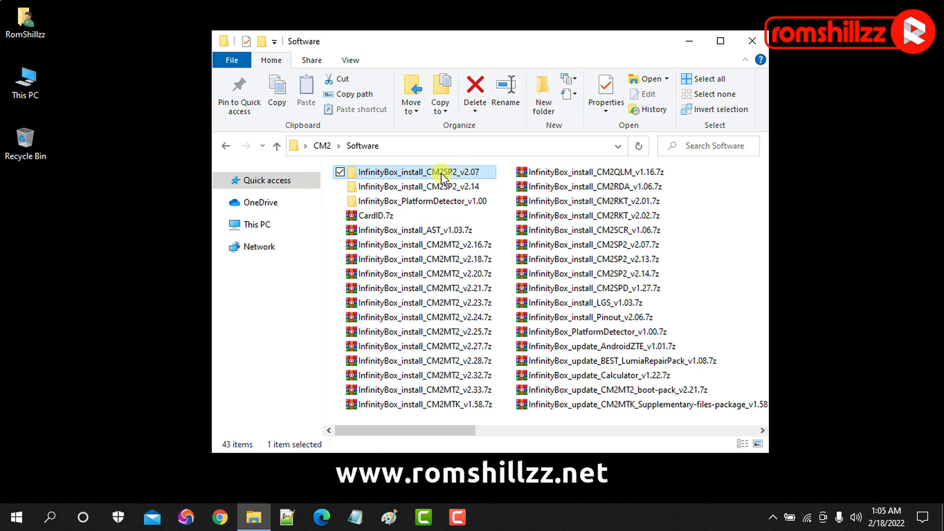
{"action": "double_click", "coordinate": [457, 173]}
{"action": "left_click", "coordinate": [417, 195]}
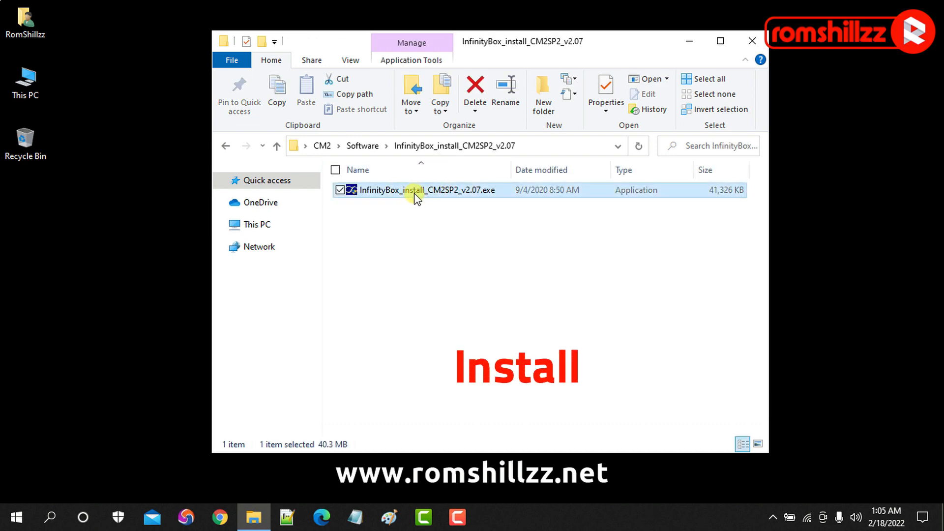
{"action": "double_click", "coordinate": [415, 195]}
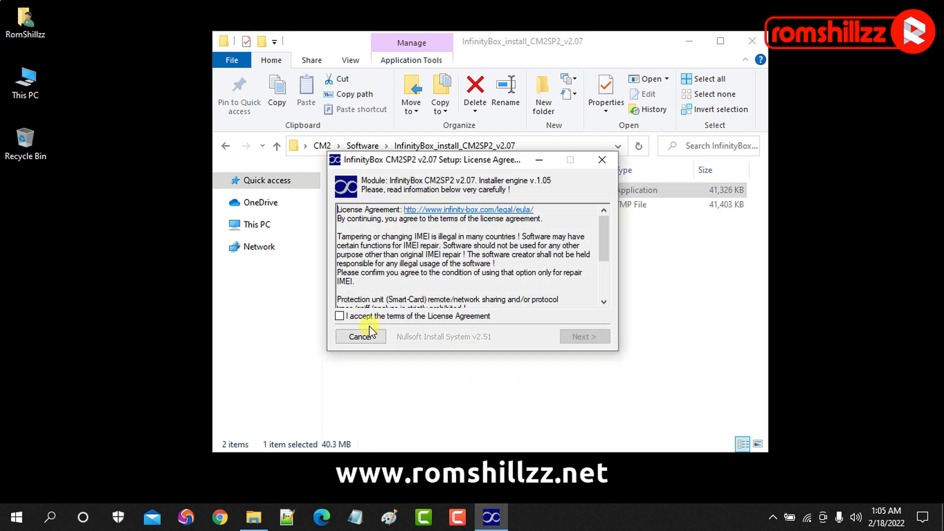
Accept the license agreement, install CM2SP2 v2.07 in the default destination folder, and close the installed files' folder and the installer
{"action": "left_click", "coordinate": [346, 317]}
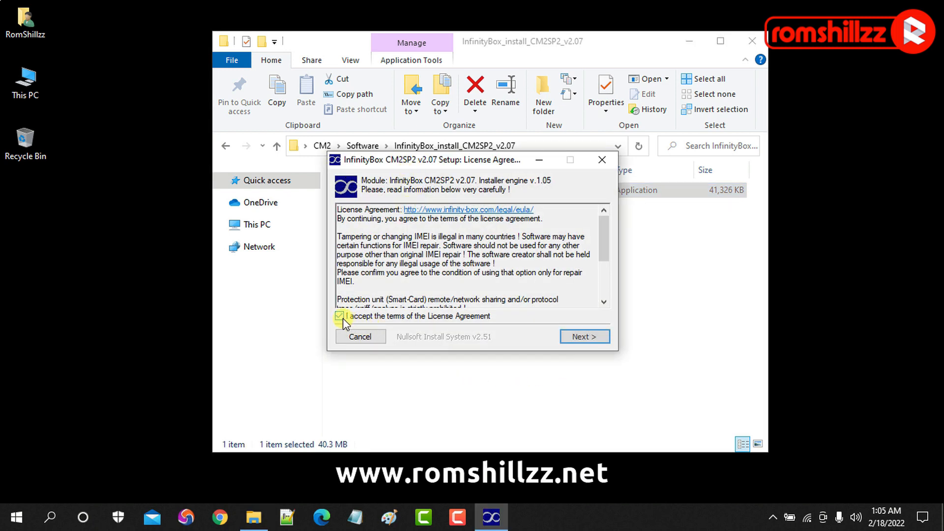
{"action": "left_click", "coordinate": [582, 339]}
{"action": "left_click", "coordinate": [576, 337]}
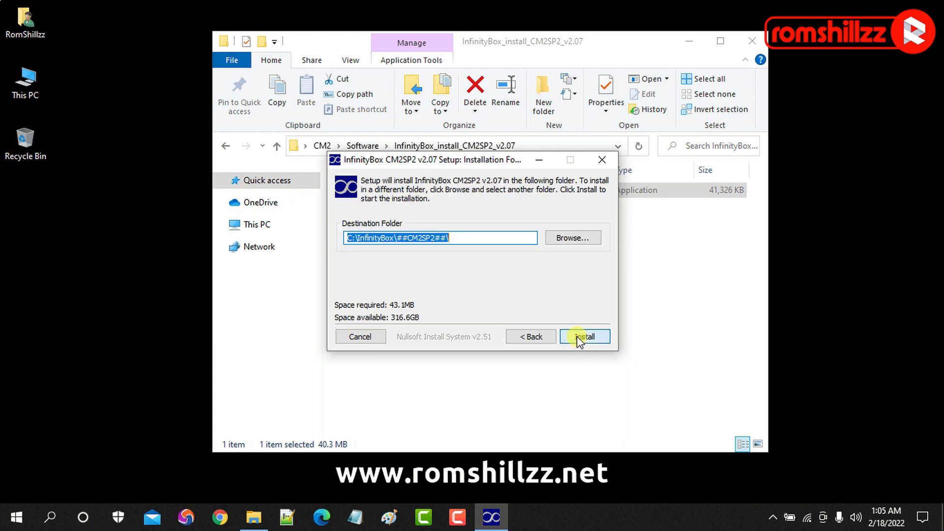
{"action": "left_click", "coordinate": [577, 337]}
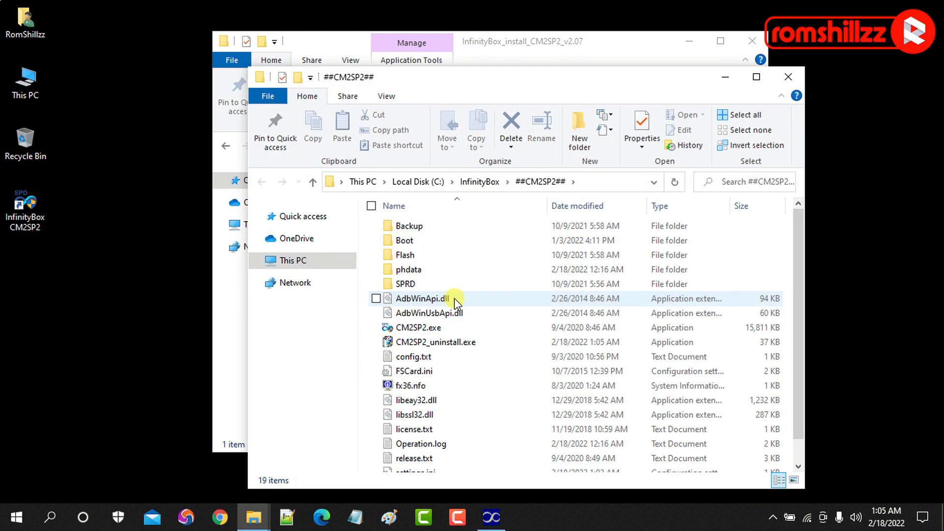
{"action": "left_click", "coordinate": [788, 77]}
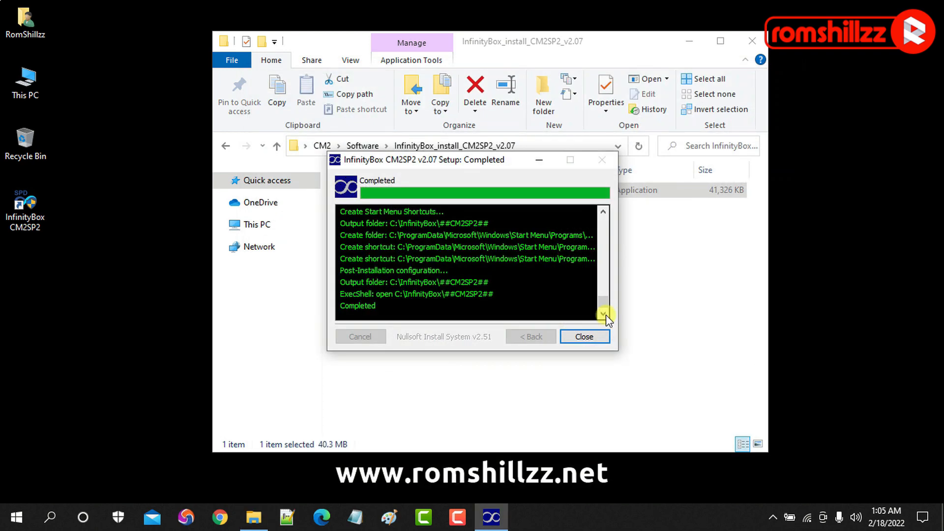
{"action": "left_click", "coordinate": [583, 337]}
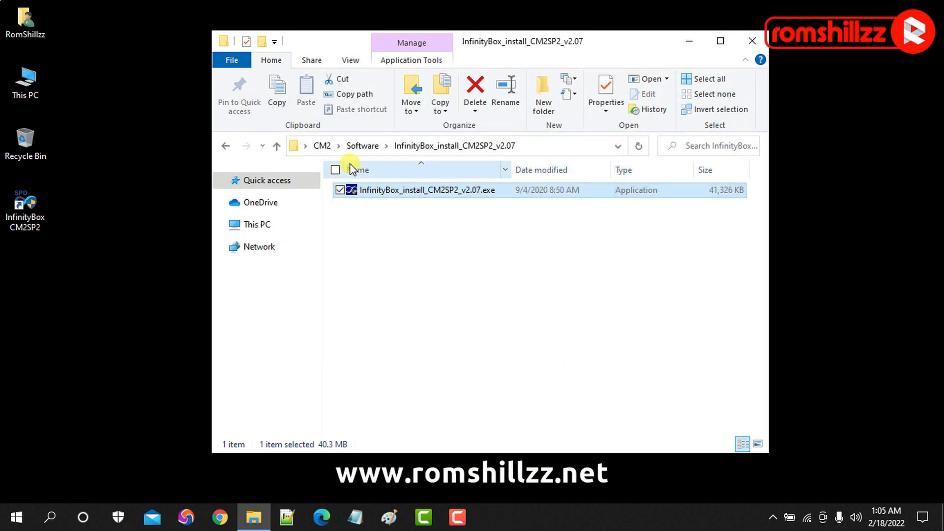
Move the InfinityBox CM2SP2 desktop shortcut into the CM2 folder, replacing the existing one, and launch the module from it
{"action": "left_click", "coordinate": [327, 146]}
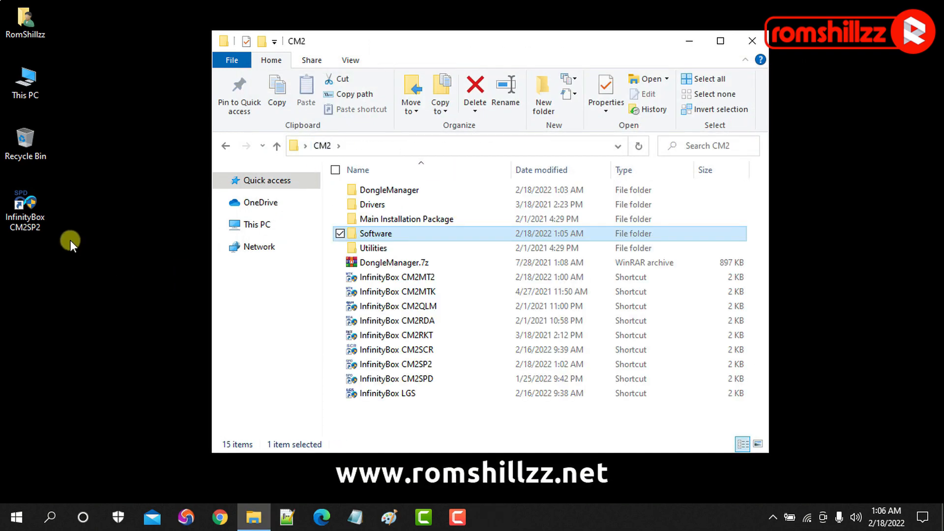
{"action": "left_click_drag", "start_coordinate": [36, 226], "coordinate": [485, 421]}
{"action": "left_click", "coordinate": [492, 467]}
{"action": "left_click", "coordinate": [447, 162]}
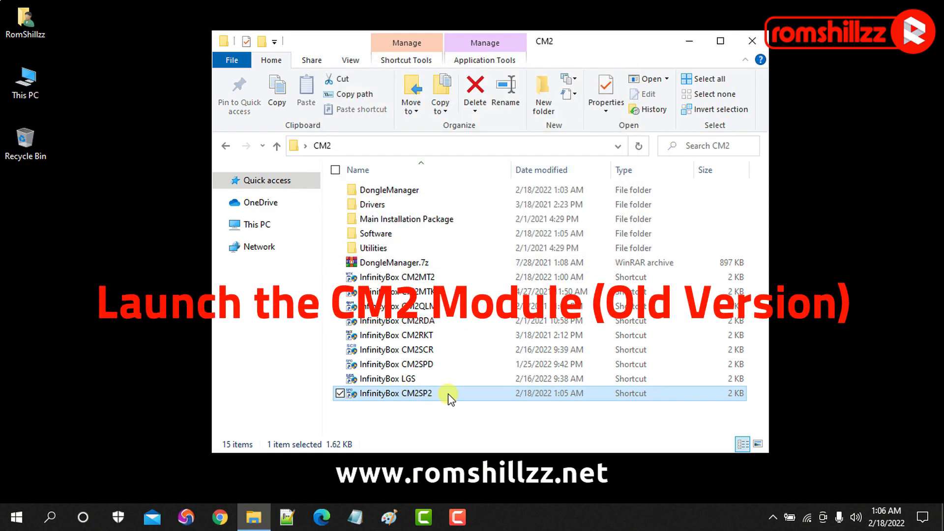
{"action": "double_click", "coordinate": [423, 393]}
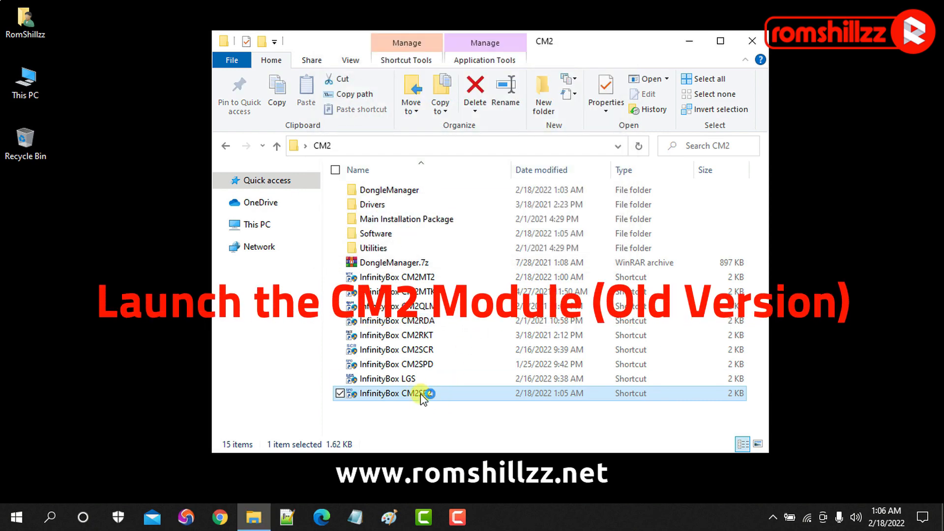